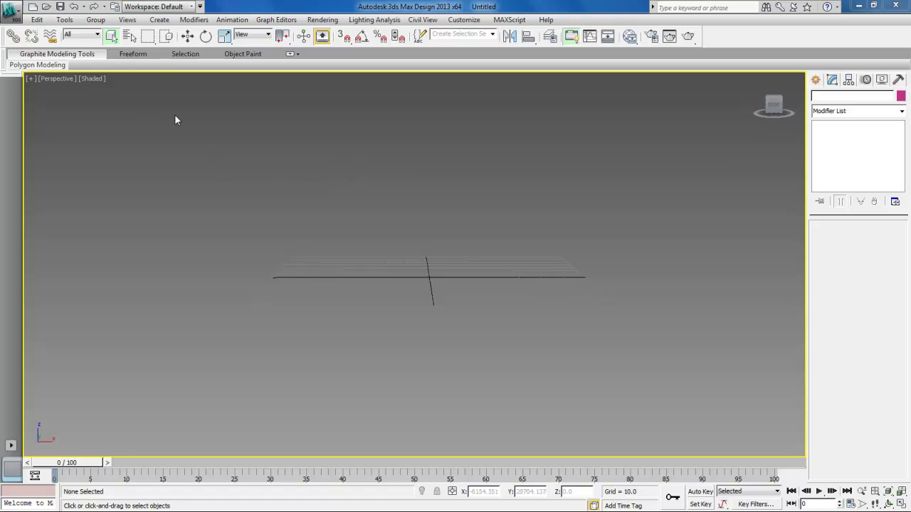
# Reset the scene to its defaults and show all four viewports
pyautogui.click(19, 14)
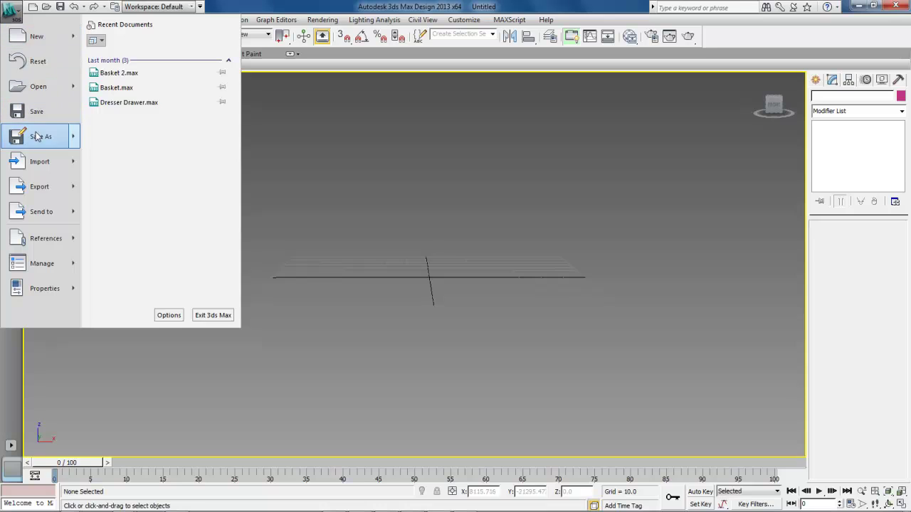
pyautogui.click(39, 62)
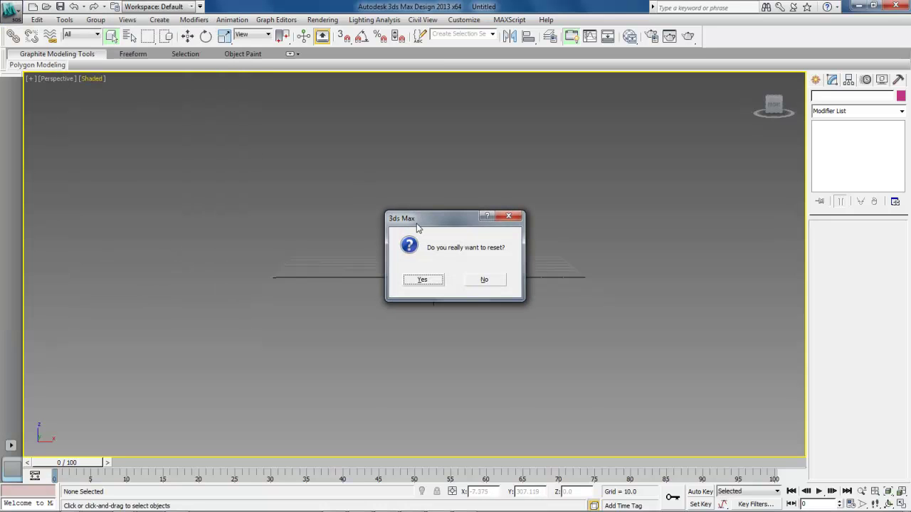
pyautogui.click(439, 284)
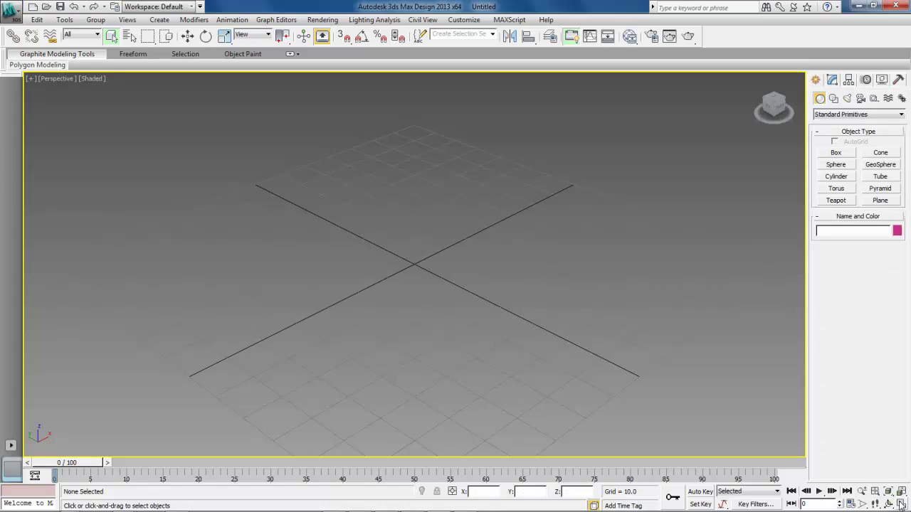
pyautogui.click(901, 503)
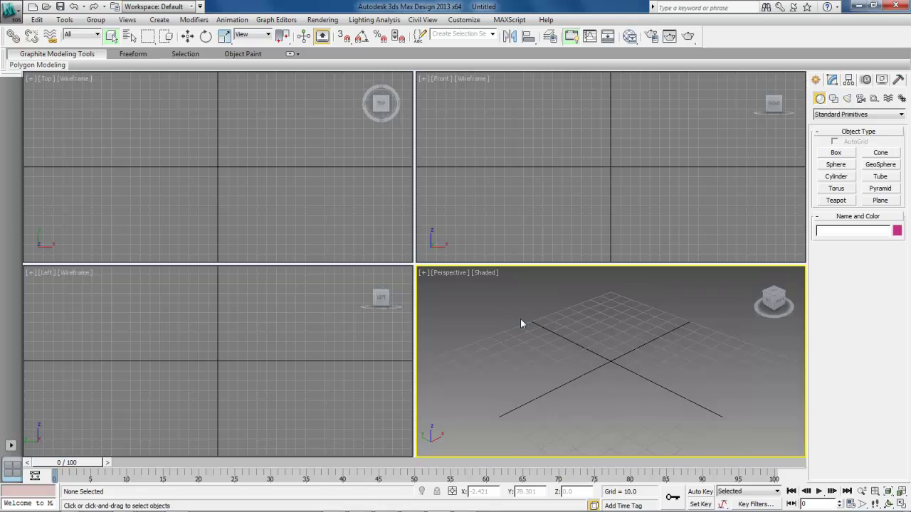
# Create a box in the Top viewport about 97 long, 112 wide and 51 high
pyautogui.click(267, 172)
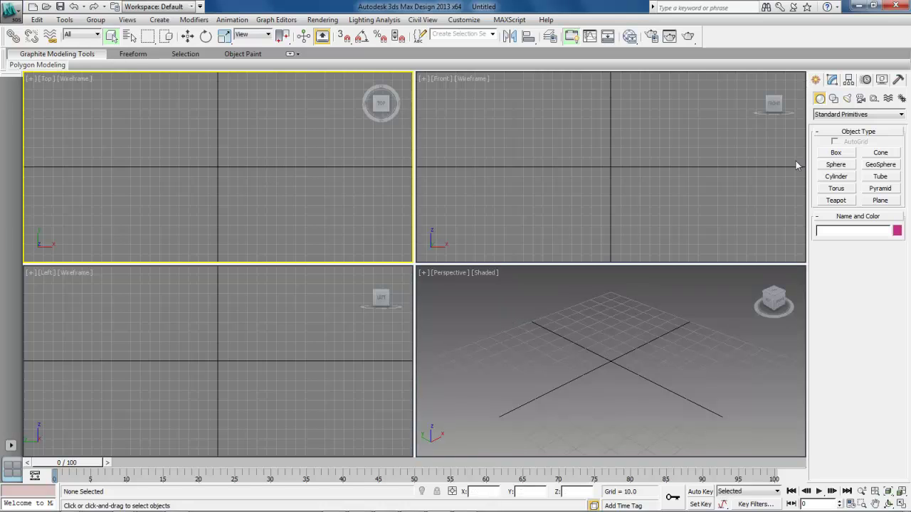
pyautogui.click(836, 153)
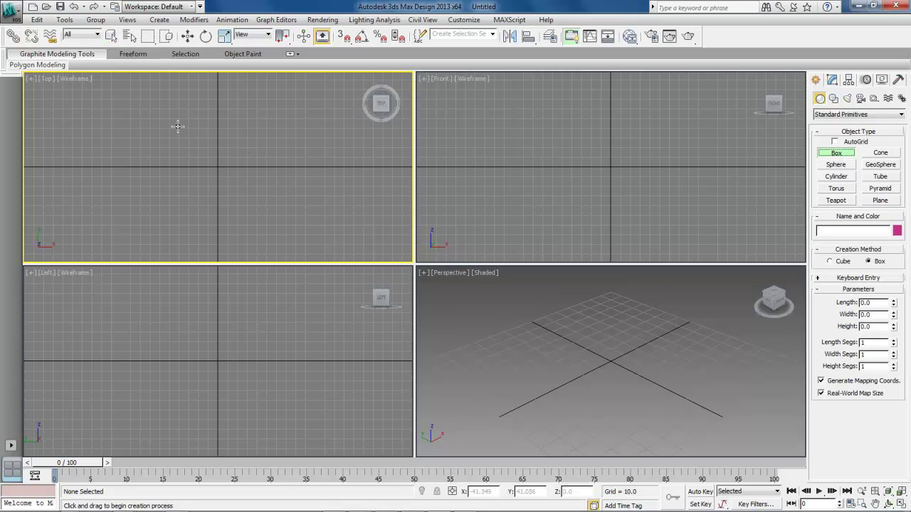
pyautogui.moveTo(169, 121); pyautogui.dragTo(278, 215)
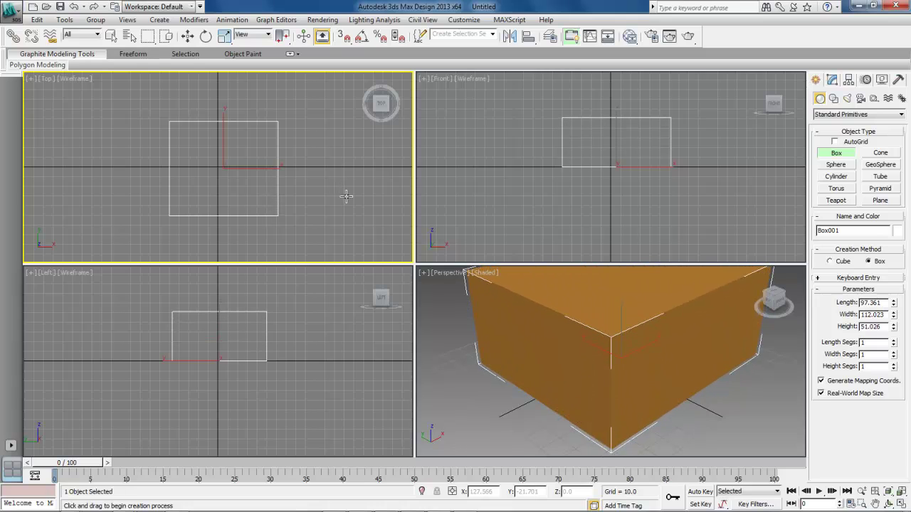
pyautogui.click(188, 36)
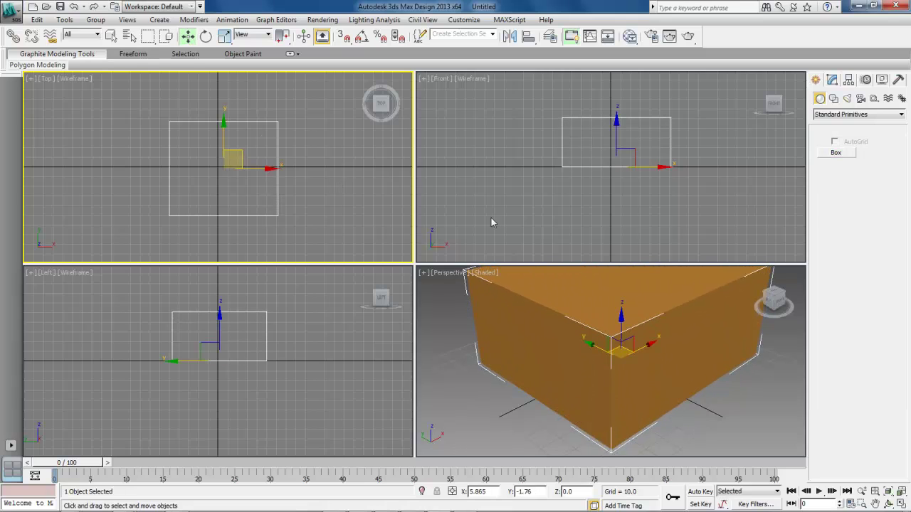
# Maximize the Perspective viewport and convert the box to an Editable Poly
pyautogui.click(765, 432)
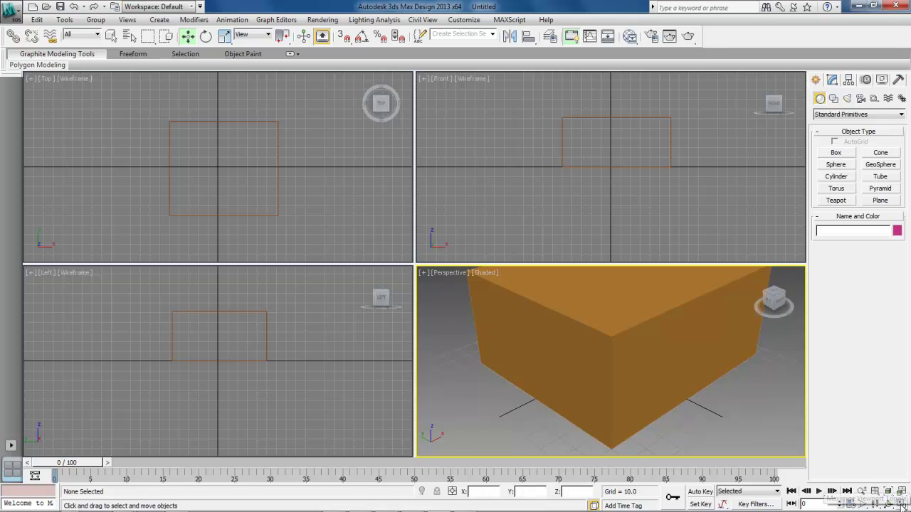
pyautogui.hotkey('alt', 'w')
pyautogui.scroll(2, 612, 338)
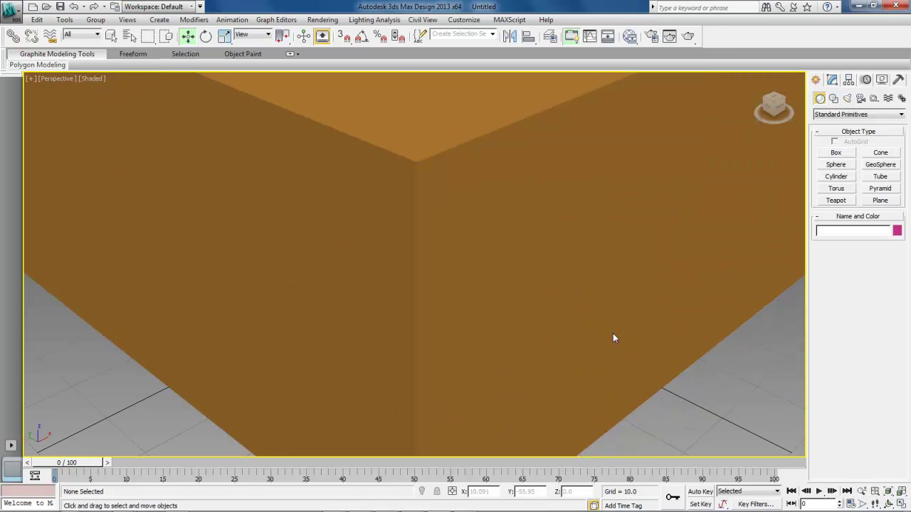
pyautogui.scroll(-3, 613, 334)
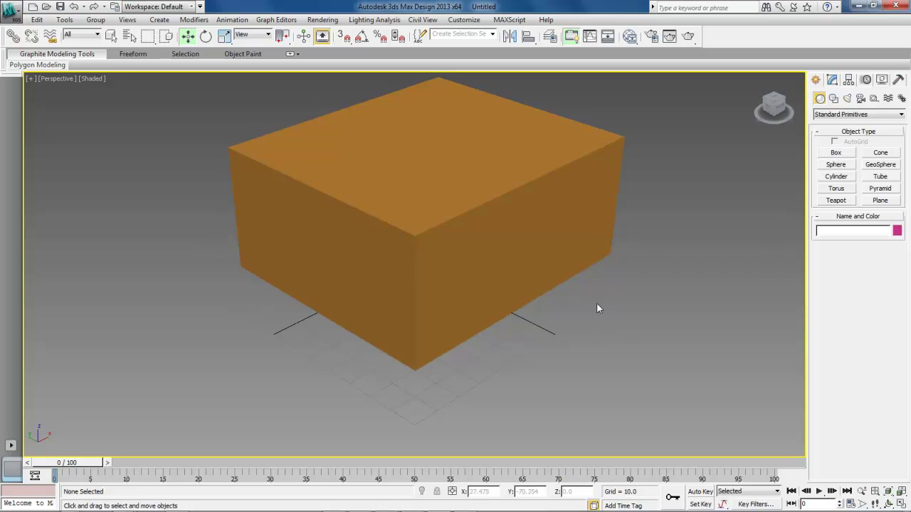
pyautogui.keyDown('alt'); pyautogui.moveTo(599, 303); pyautogui.dragTo(512, 301, button='middle'); pyautogui.keyUp('alt')
pyautogui.keyDown('alt'); pyautogui.moveTo(645, 306); pyautogui.dragTo(547, 292, button='middle'); pyautogui.keyUp('alt')
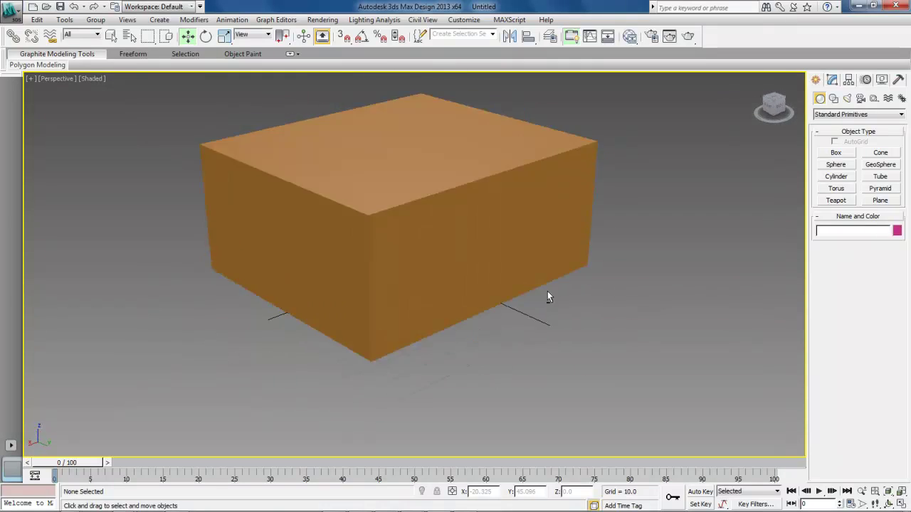
pyautogui.click(775, 108)
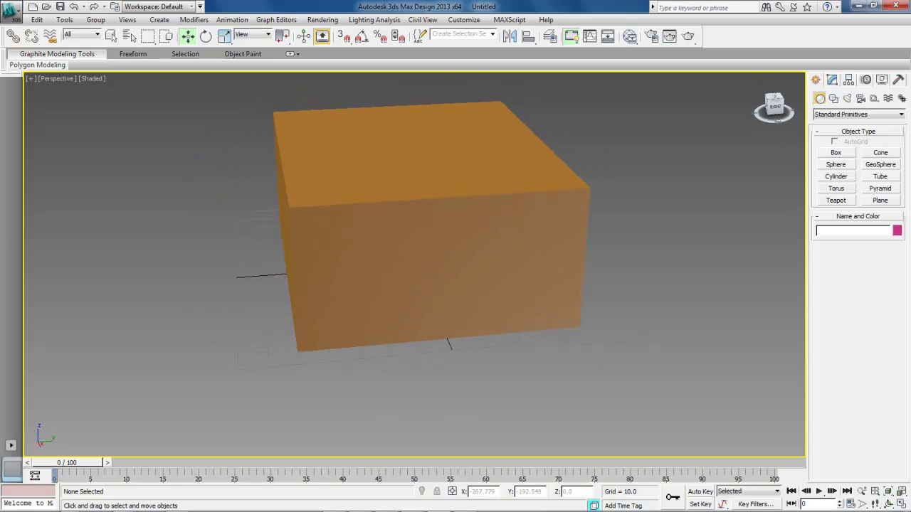
pyautogui.click(498, 254)
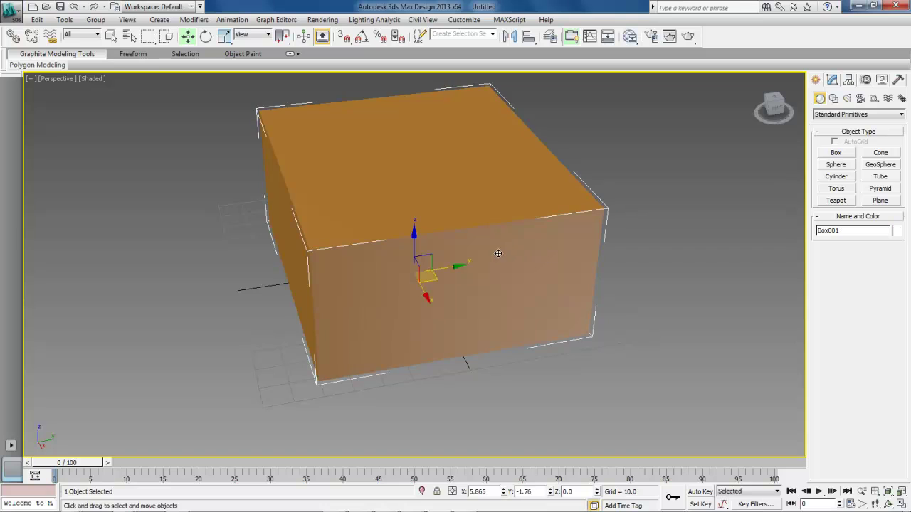
pyautogui.rightClick(496, 214)
pyautogui.moveTo(526, 317)
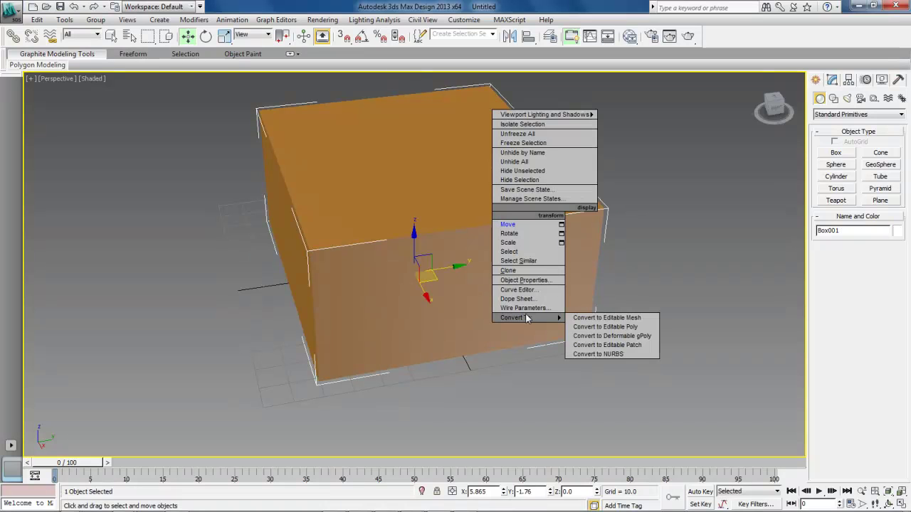
pyautogui.click(610, 327)
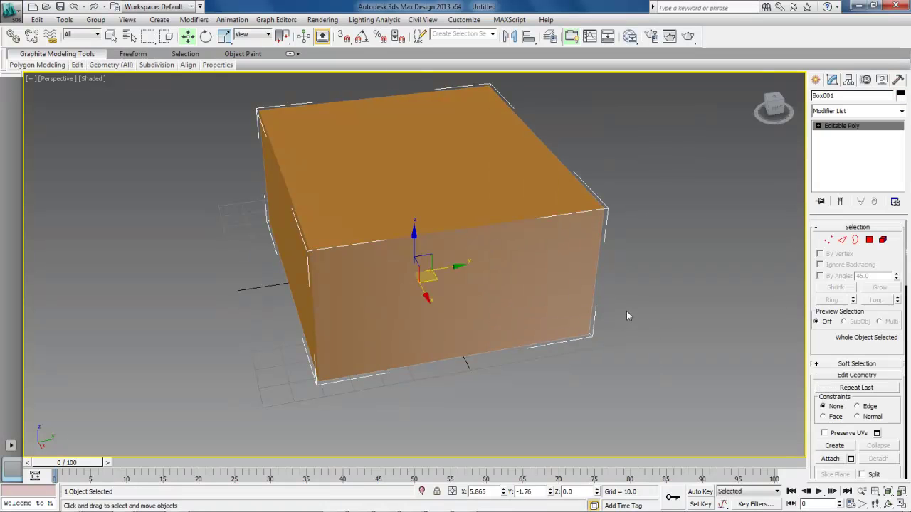
# Connect the two opposite shorter edges of the box's top face with a new edge across its middle
pyautogui.click(842, 242)
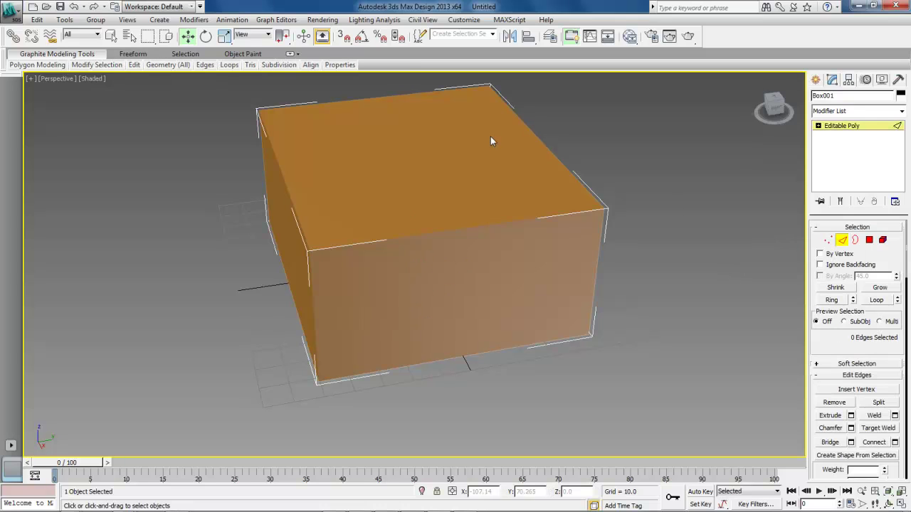
pyautogui.click(392, 95)
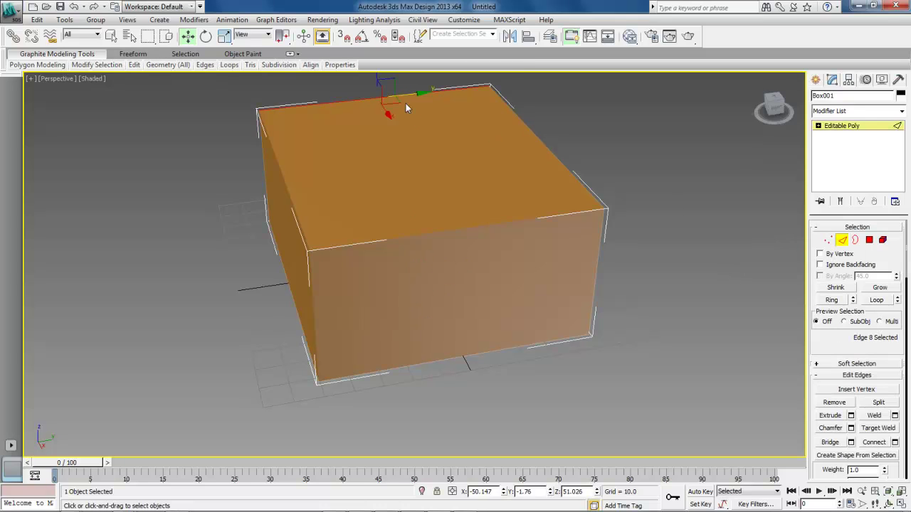
pyautogui.keyDown('ctrl'); pyautogui.click(460, 229); pyautogui.keyUp('ctrl')
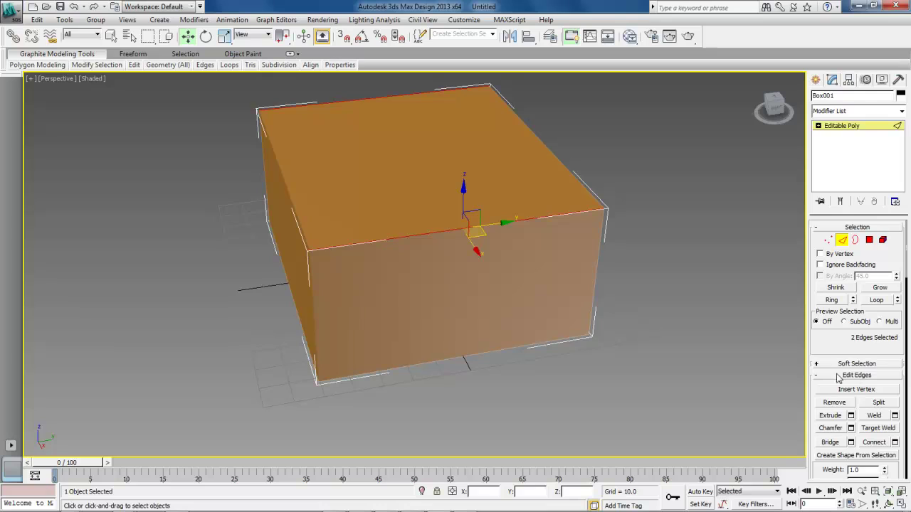
pyautogui.click(875, 442)
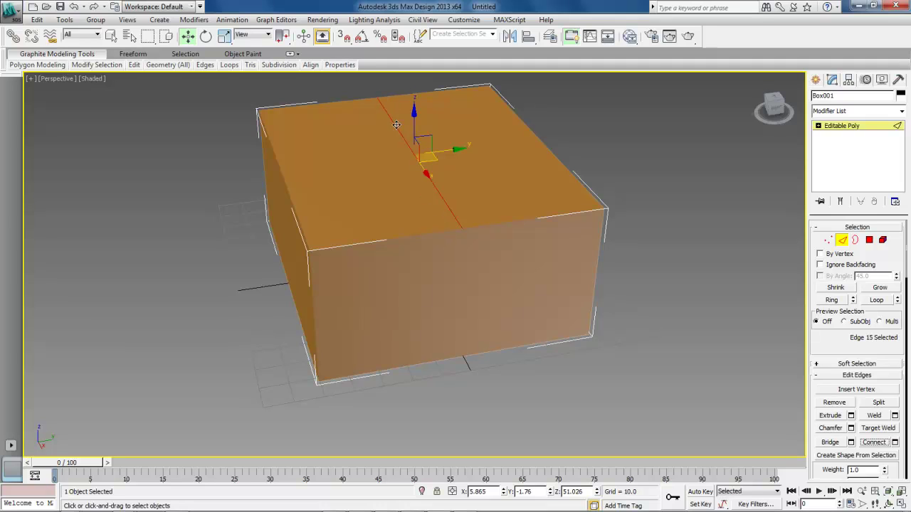
# Raise the new middle edge about 26 units along Z to form a gable roof ridge
pyautogui.rightClick(424, 156)
pyautogui.click(459, 167)
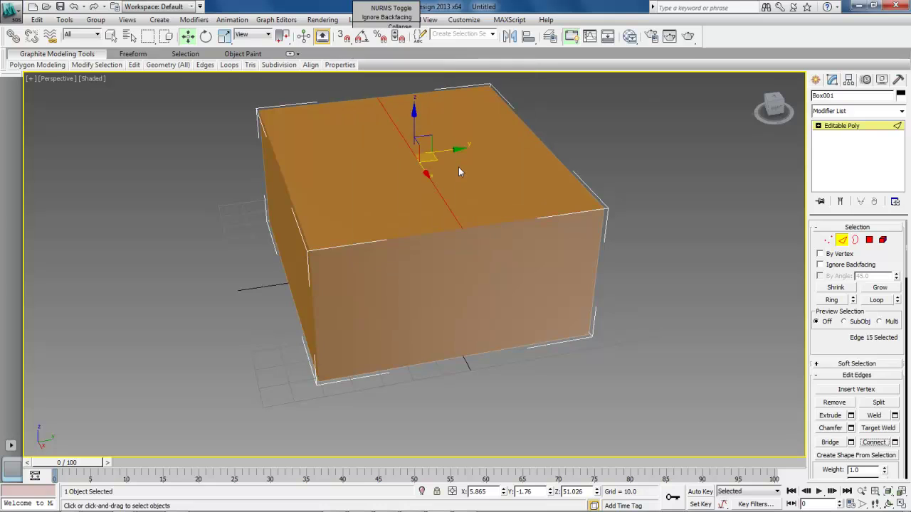
pyautogui.moveTo(414, 112); pyautogui.dragTo(417, 44)
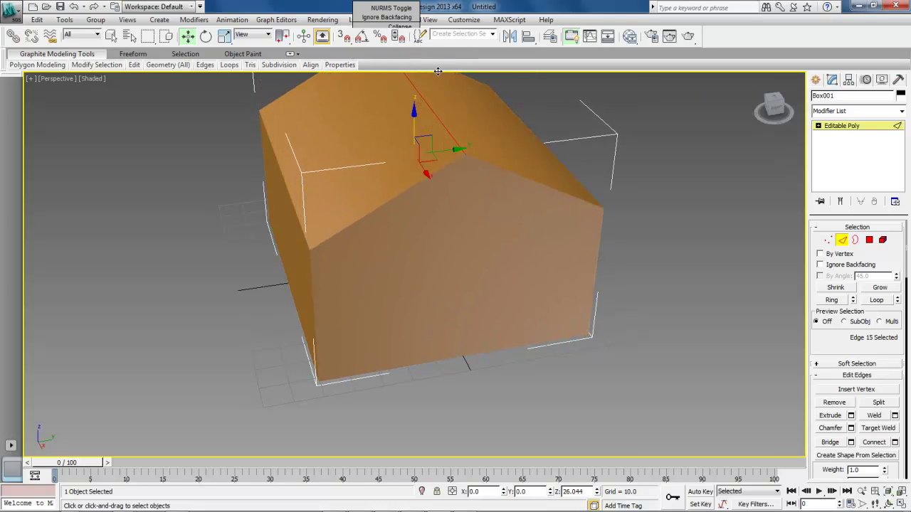
# Connect the four vertices at the tops of the walls to separate the gable from the wall below
pyautogui.keyDown('alt'); pyautogui.moveTo(619, 269); pyautogui.dragTo(602, 252, button='middle'); pyautogui.keyUp('alt')
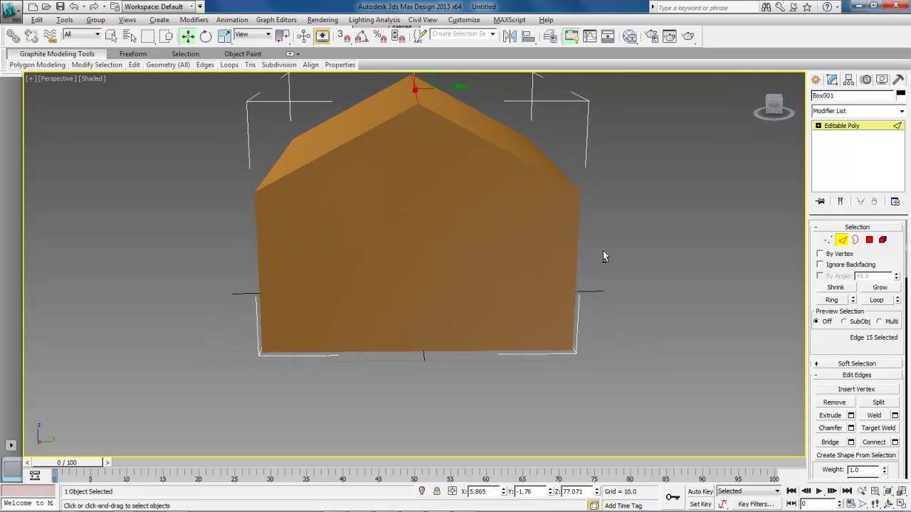
pyautogui.scroll(2, 603, 256)
pyautogui.scroll(-3, 636, 249)
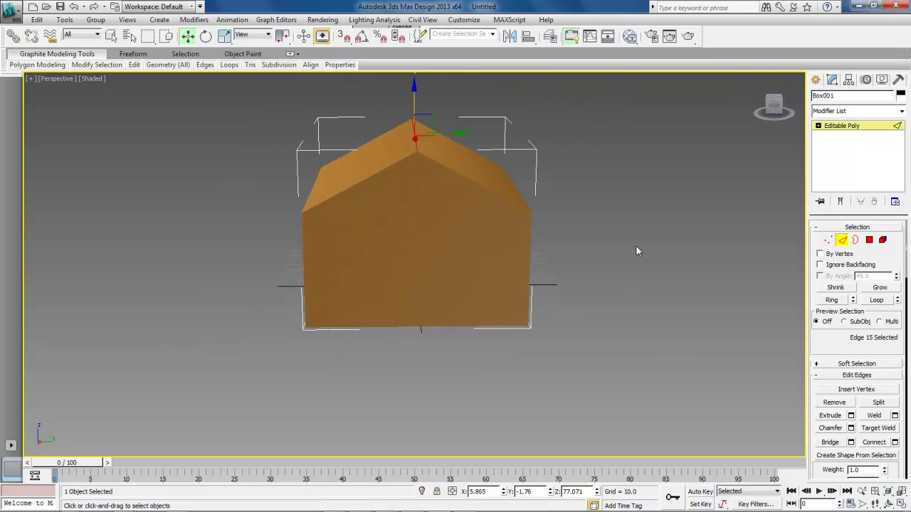
pyautogui.click(829, 240)
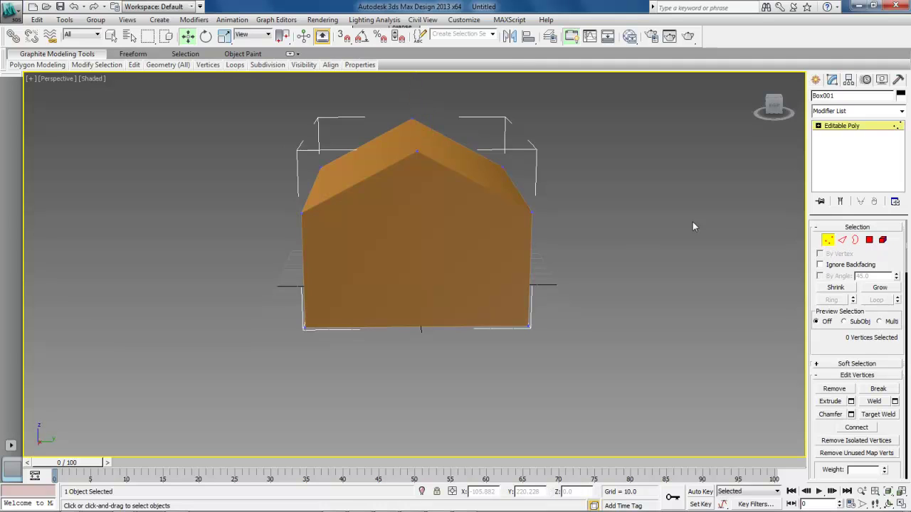
pyautogui.click(533, 212)
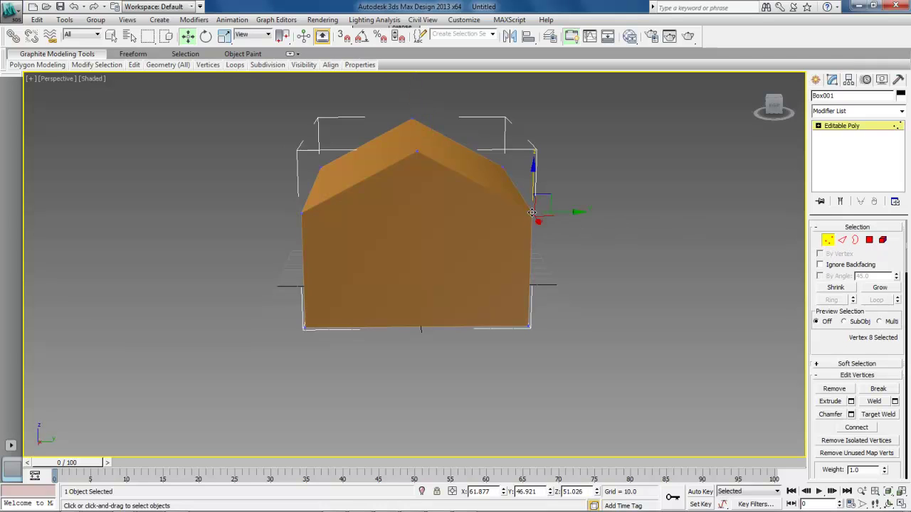
pyautogui.keyDown('ctrl'); pyautogui.click(503, 167); pyautogui.keyUp('ctrl')
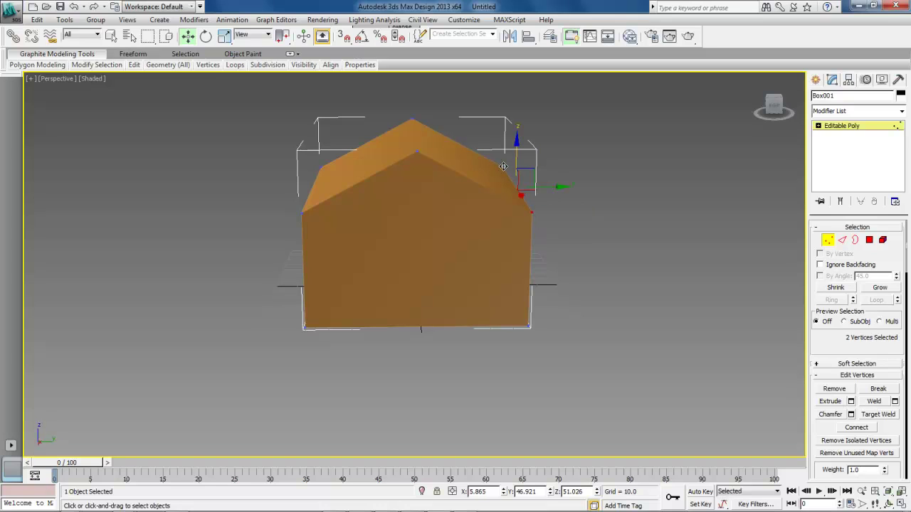
pyautogui.keyDown('ctrl'); pyautogui.click(320, 168); pyautogui.keyUp('ctrl')
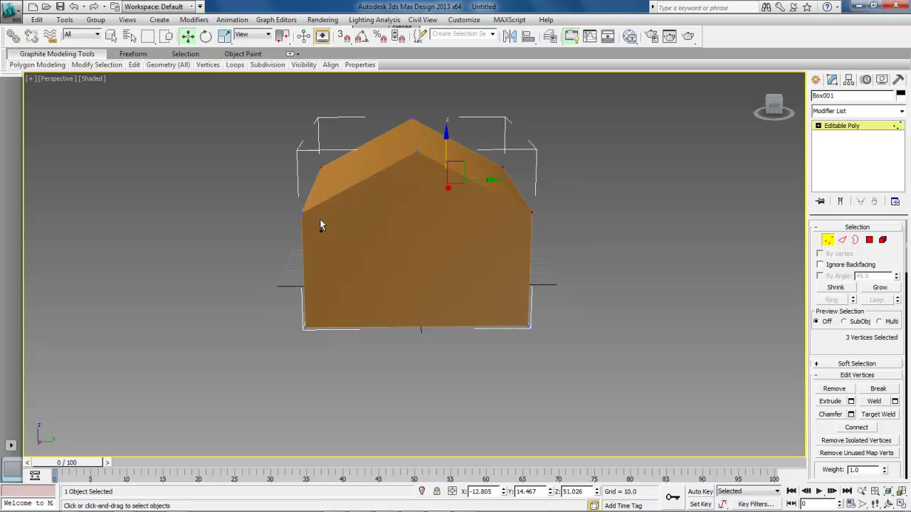
pyautogui.keyDown('ctrl'); pyautogui.click(302, 214); pyautogui.keyUp('ctrl')
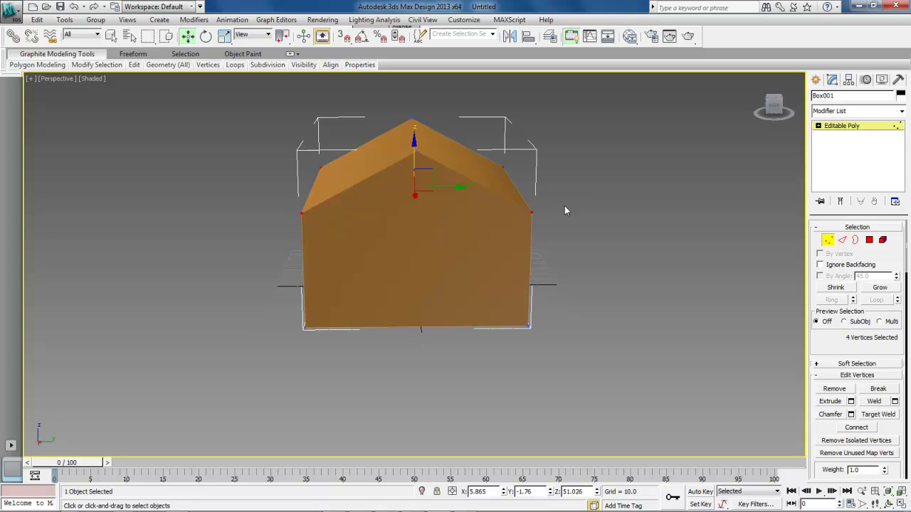
pyautogui.click(858, 429)
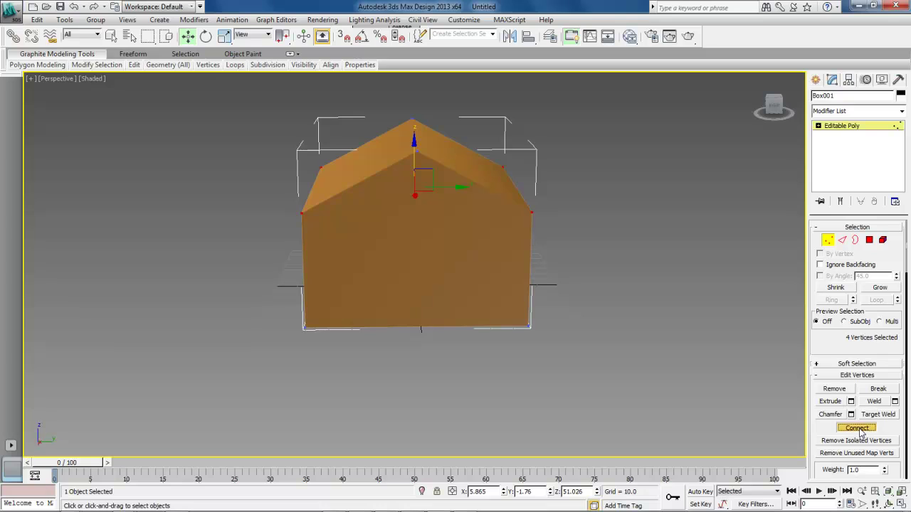
pyautogui.click(646, 236)
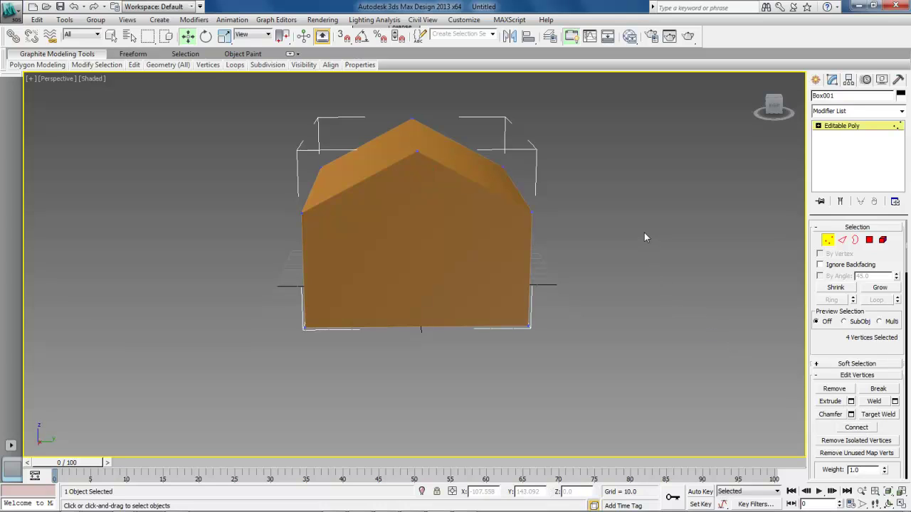
# Try to select all the roof polygons together at polygon level, and clear the selection
pyautogui.click(869, 240)
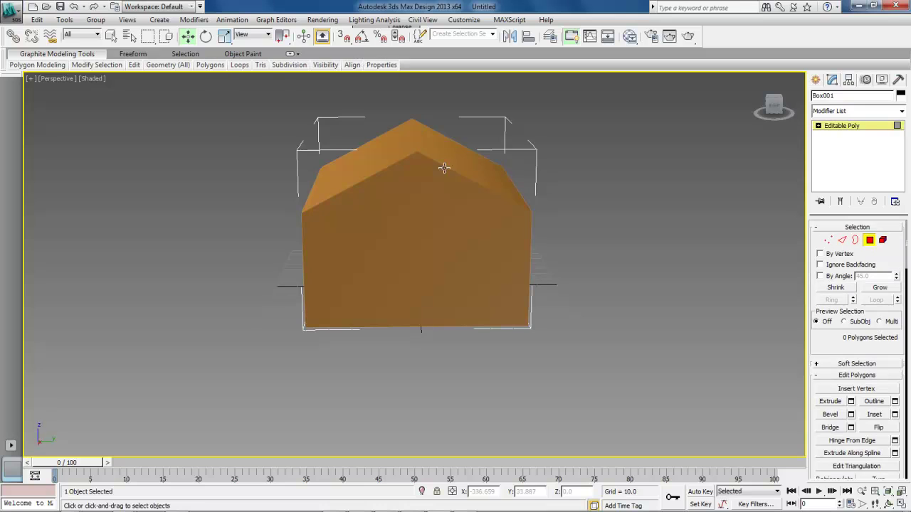
pyautogui.moveTo(474, 170); pyautogui.dragTo(509, 170)
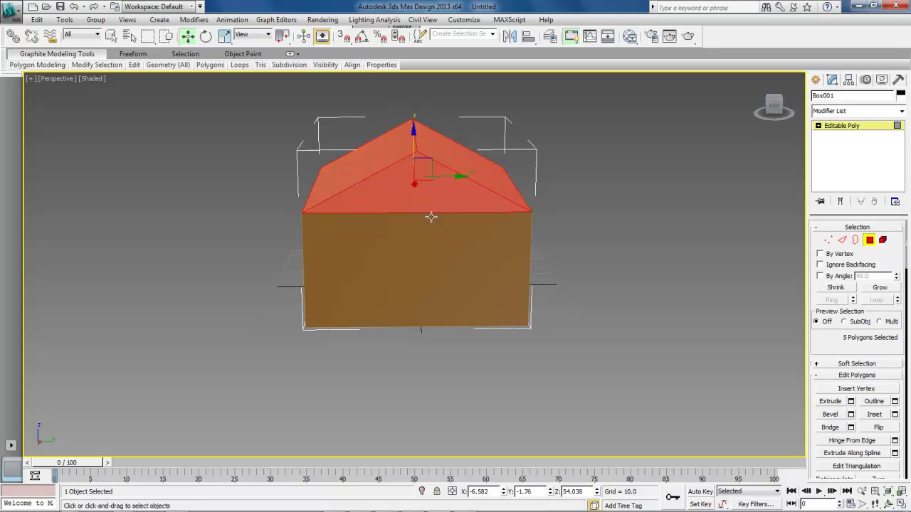
pyautogui.keyDown('alt'); pyautogui.moveTo(604, 210); pyautogui.dragTo(396, 195, button='middle'); pyautogui.keyUp('alt')
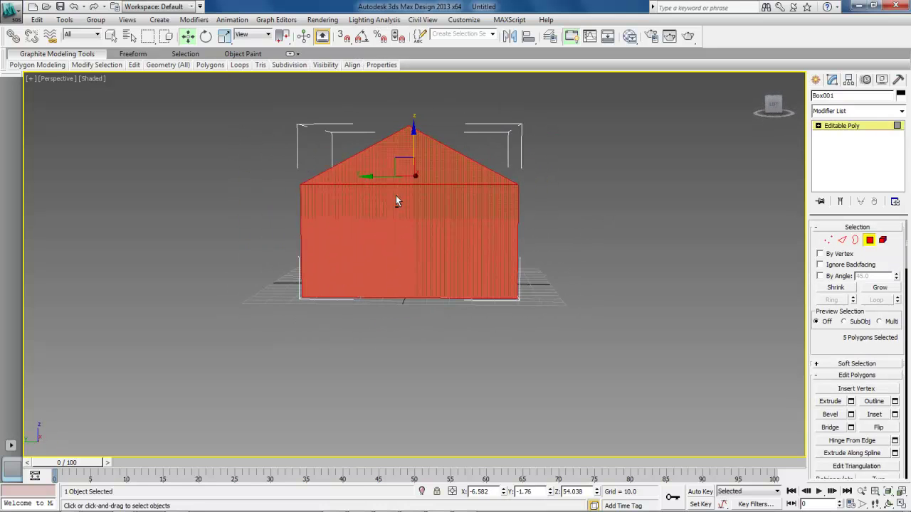
pyautogui.click(571, 193)
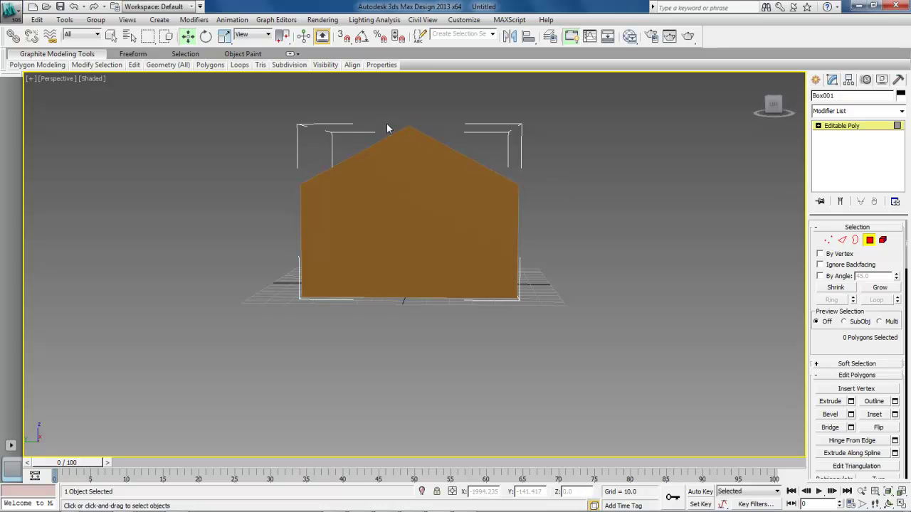
# Select all four gable roof polygons together and extrude them by a height of 3.962 to thicken the roof
pyautogui.moveTo(386, 129); pyautogui.dragTo(480, 145)
pyautogui.keyDown('alt'); pyautogui.moveTo(575, 197); pyautogui.dragTo(428, 206, button='middle'); pyautogui.keyUp('alt')
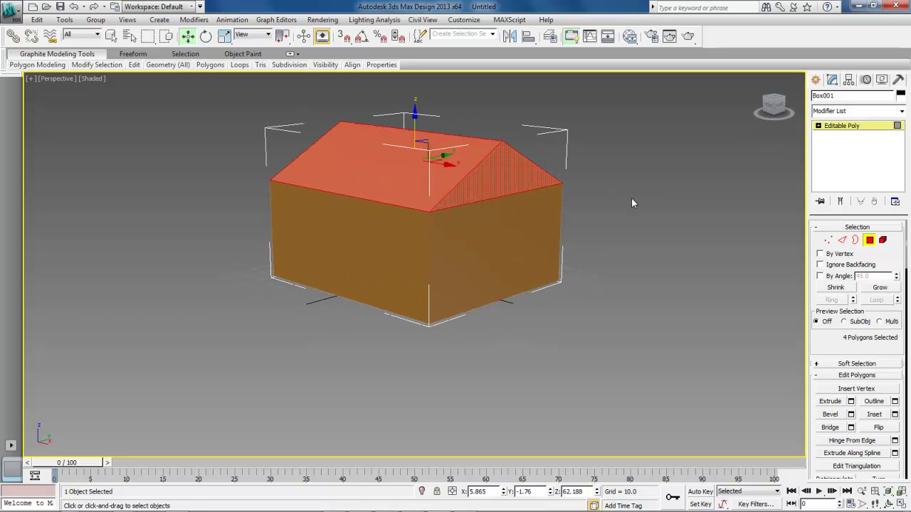
pyautogui.keyDown('alt'); pyautogui.moveTo(631, 199); pyautogui.dragTo(579, 200, button='middle'); pyautogui.keyUp('alt')
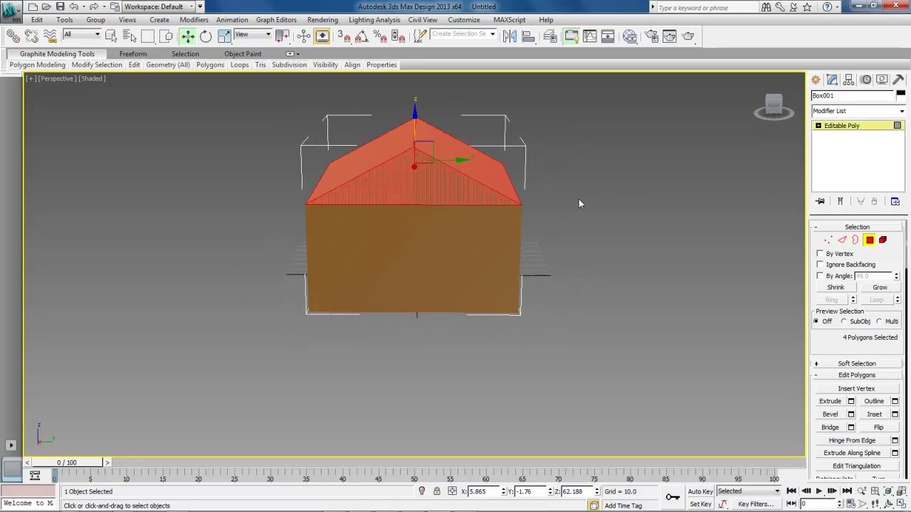
pyautogui.click(851, 401)
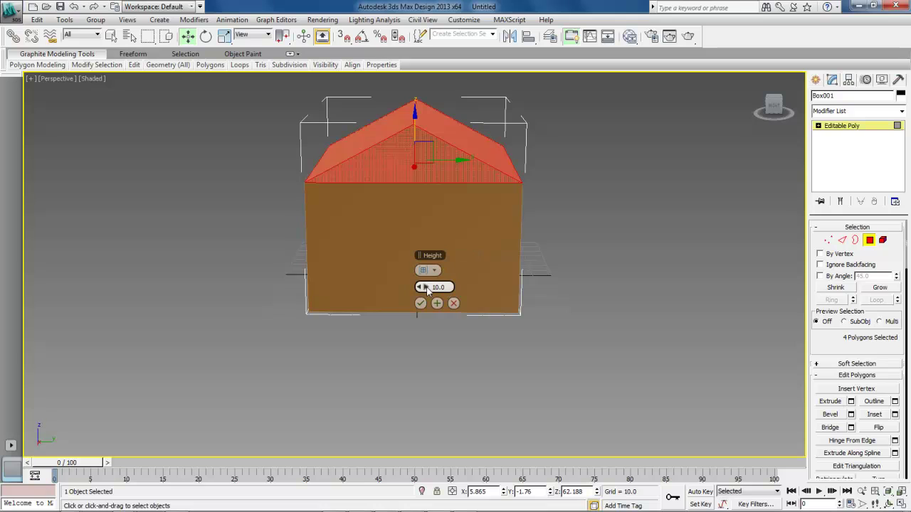
pyautogui.moveTo(424, 287); pyautogui.dragTo(395, 287)
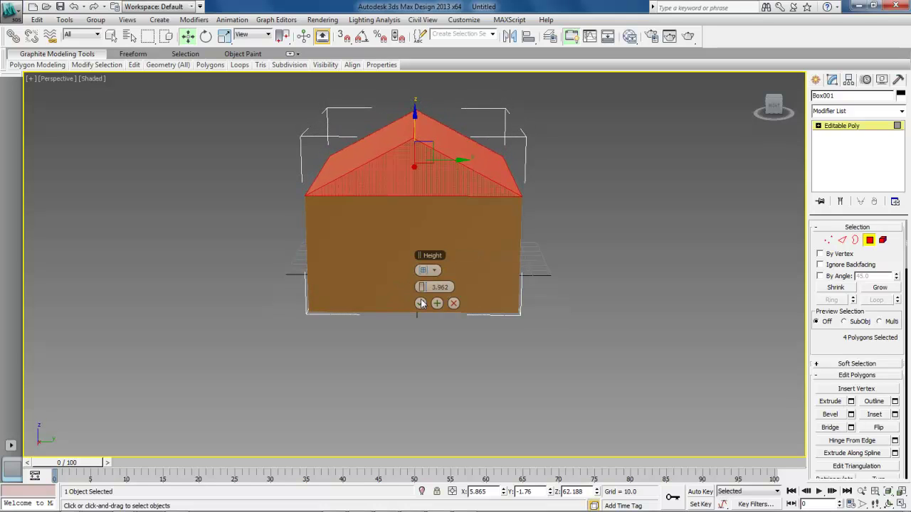
pyautogui.click(455, 201)
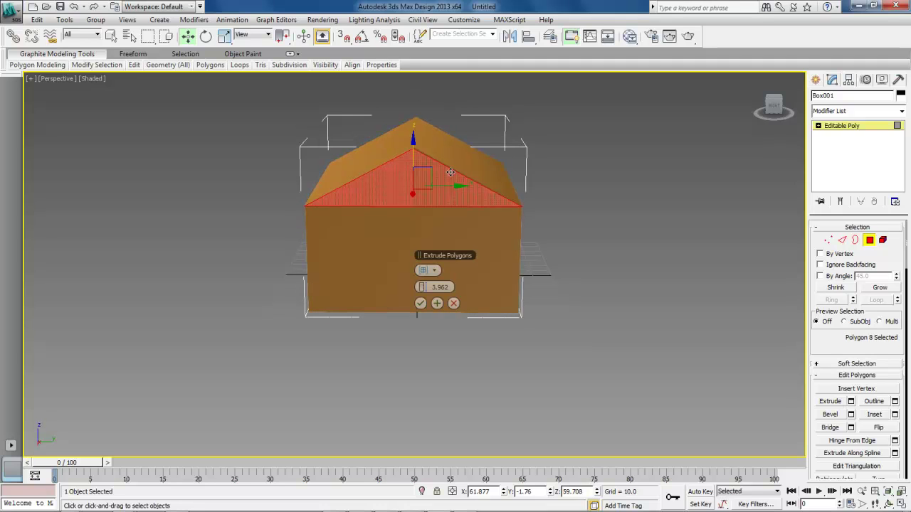
pyautogui.moveTo(424, 287); pyautogui.dragTo(445, 286)
pyautogui.hotkey('ctrl', 'z')
pyautogui.hotkey('ctrl', 'z')
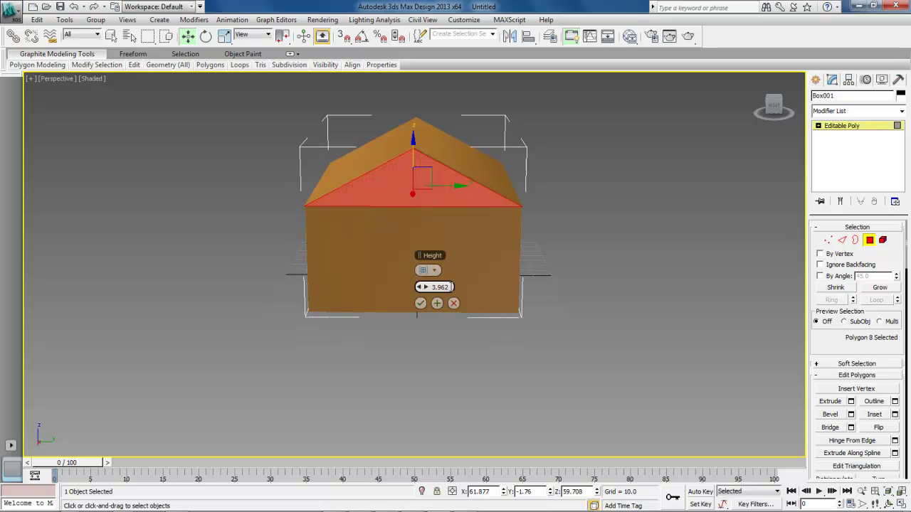
pyautogui.click(420, 303)
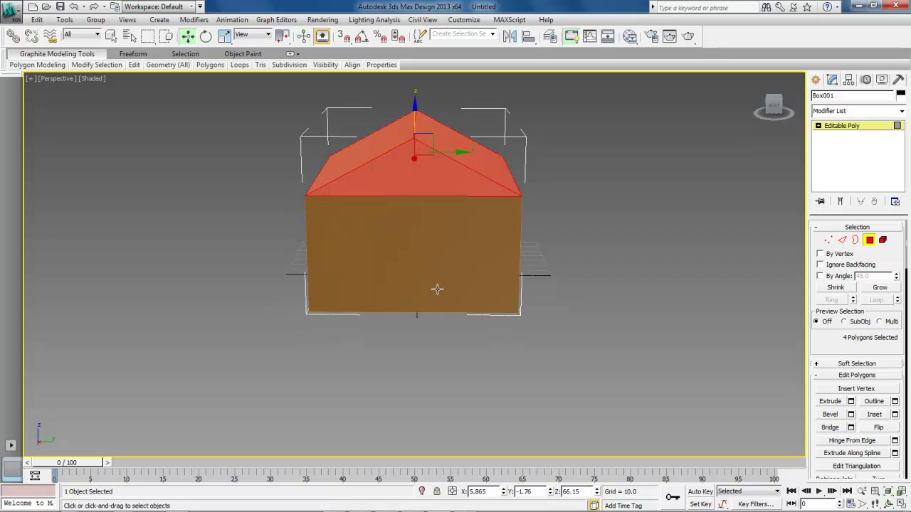
# Extrude the two thin strip polygons along the eaves on opposite sides of the house by 5.894 to form overhangs
pyautogui.click(447, 200)
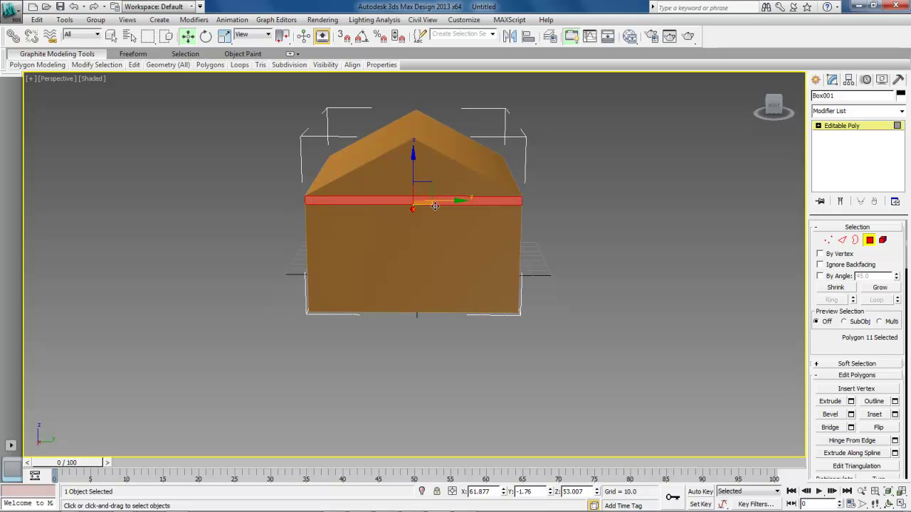
pyautogui.keyDown('alt'); pyautogui.moveTo(525, 217); pyautogui.dragTo(480, 215, button='middle'); pyautogui.keyUp('alt')
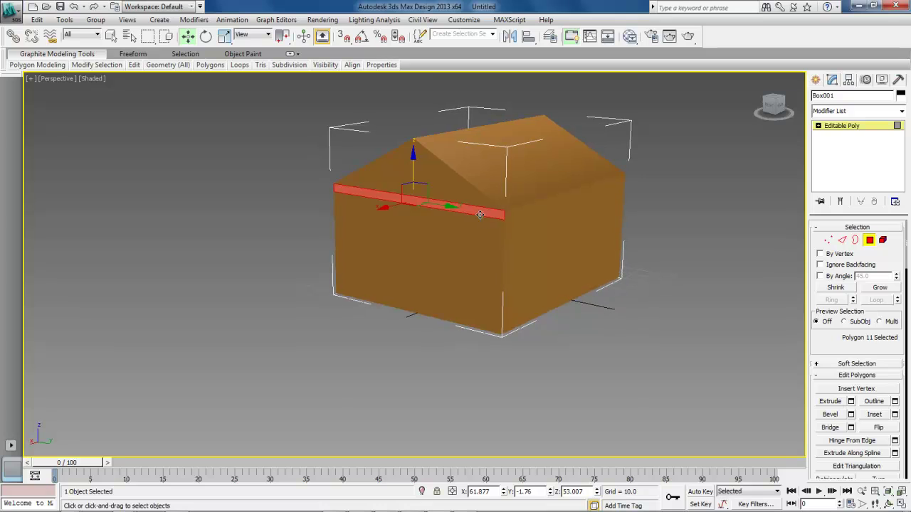
pyautogui.click(525, 213)
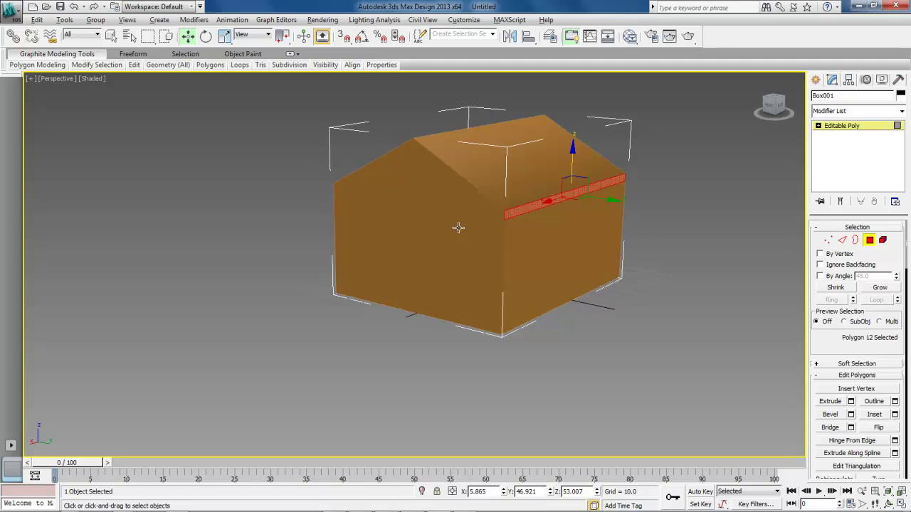
pyautogui.moveTo(458, 228)
pyautogui.keyDown('alt'); pyautogui.mouseDown(button='middle')
pyautogui.moveTo(527, 228)
pyautogui.moveTo(445, 239)
pyautogui.mouseUp(button='middle'); pyautogui.keyUp('alt')
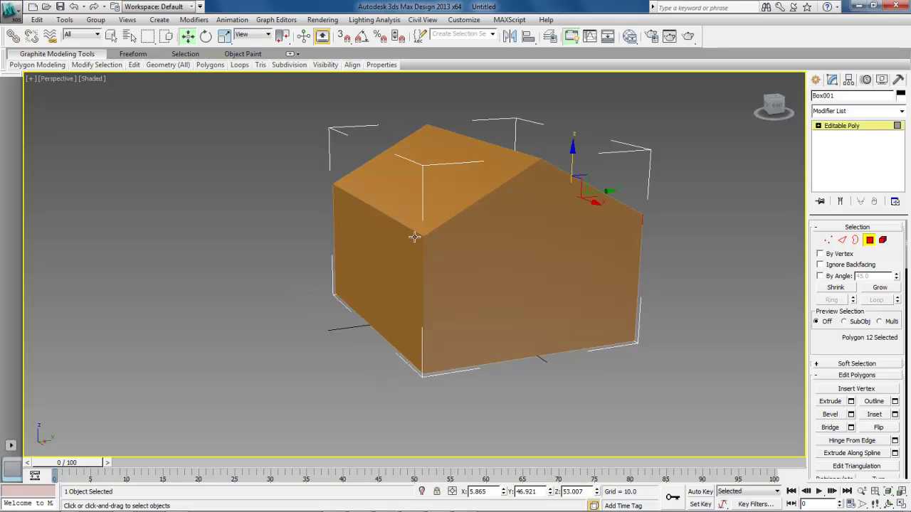
pyautogui.keyDown('ctrl'); pyautogui.click(414, 237); pyautogui.keyUp('ctrl')
pyautogui.keyDown('alt'); pyautogui.moveTo(529, 237); pyautogui.dragTo(498, 238, button='middle'); pyautogui.keyUp('alt')
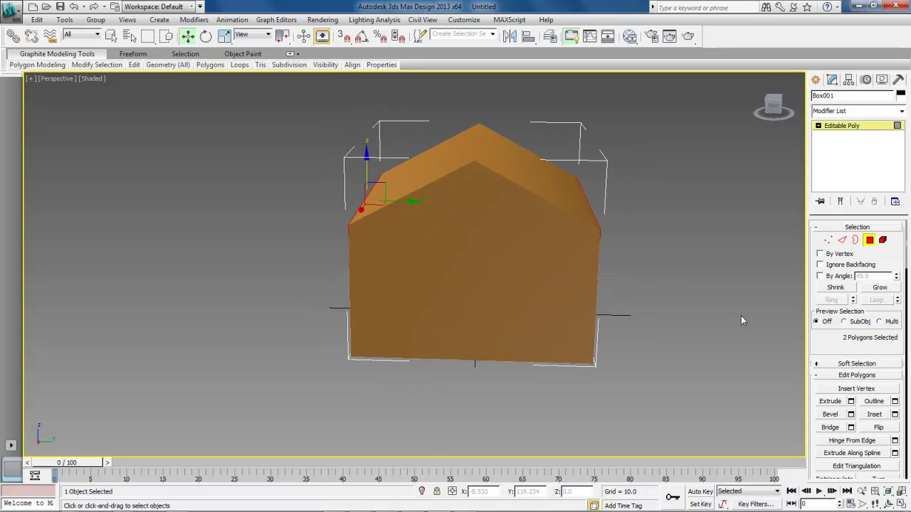
pyautogui.click(850, 402)
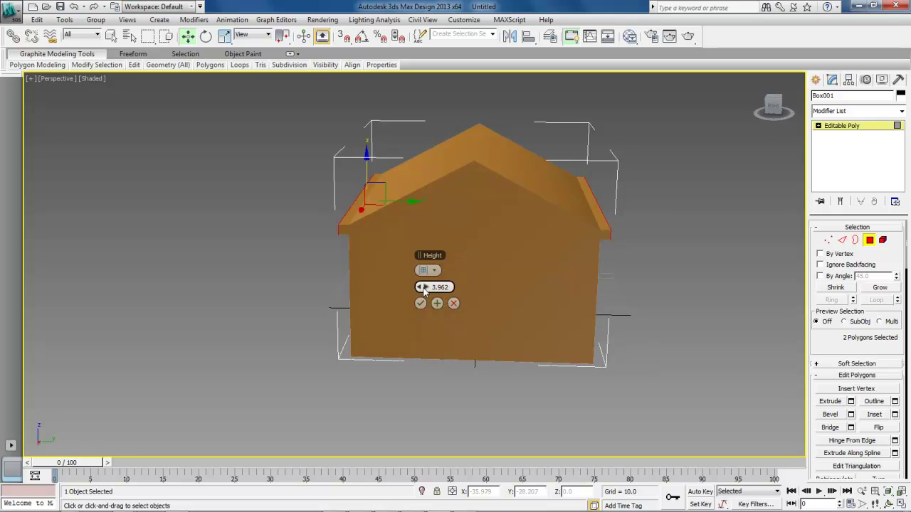
pyautogui.moveTo(423, 288); pyautogui.dragTo(423, 286)
pyautogui.moveTo(425, 287); pyautogui.dragTo(441, 294)
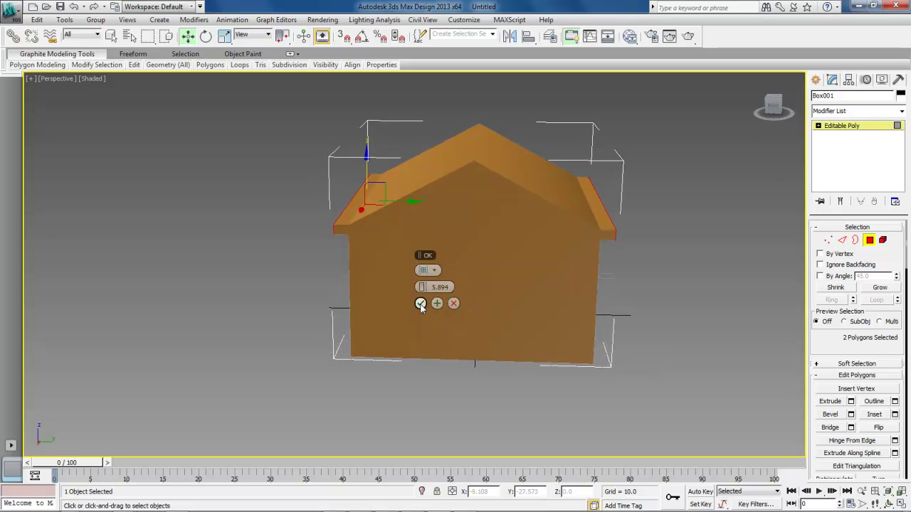
pyautogui.click(420, 303)
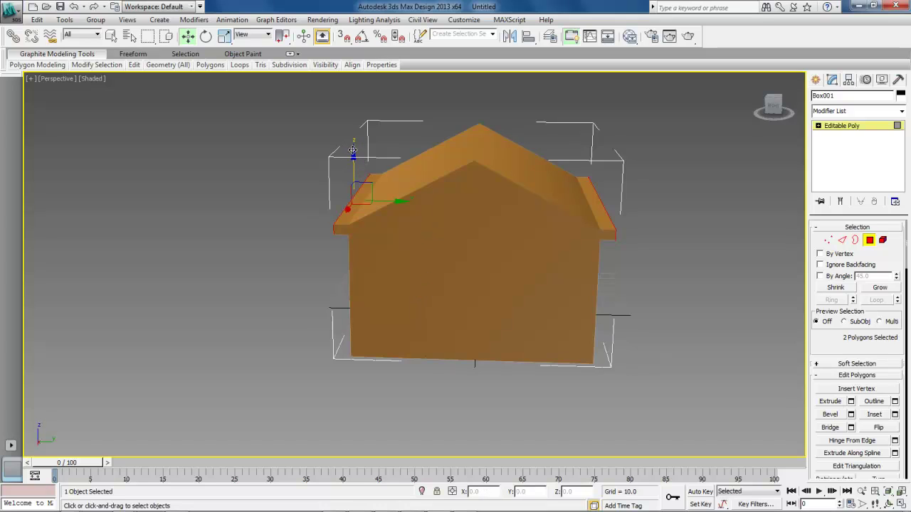
# Lower the two extruded eave polygons along Z so the overhangs follow the roof slope, and clear the selection
pyautogui.moveTo(352, 150); pyautogui.dragTo(353, 160)
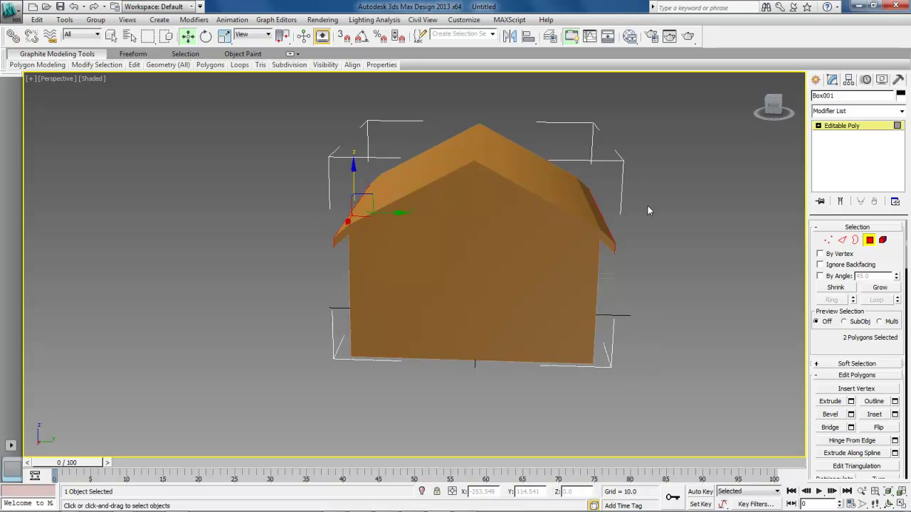
pyautogui.click(664, 212)
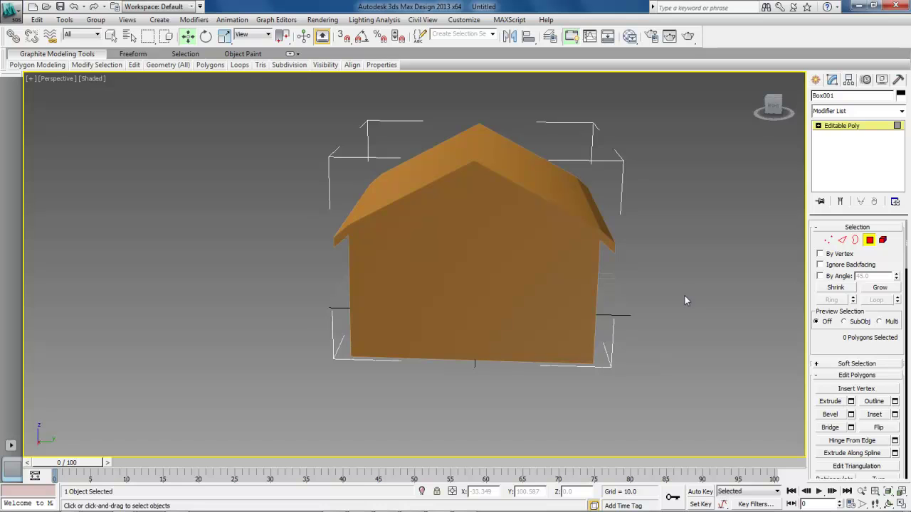
pyautogui.moveTo(687, 299)
pyautogui.keyDown('alt'); pyautogui.mouseDown(button='middle')
pyautogui.moveTo(685, 281)
pyautogui.moveTo(688, 314)
pyautogui.moveTo(459, 292)
pyautogui.moveTo(715, 291)
pyautogui.moveTo(725, 342)
pyautogui.moveTo(716, 283)
pyautogui.moveTo(652, 277)
pyautogui.moveTo(567, 297)
pyautogui.moveTo(472, 294)
pyautogui.moveTo(694, 298)
pyautogui.mouseUp(button='middle'); pyautogui.keyUp('alt')
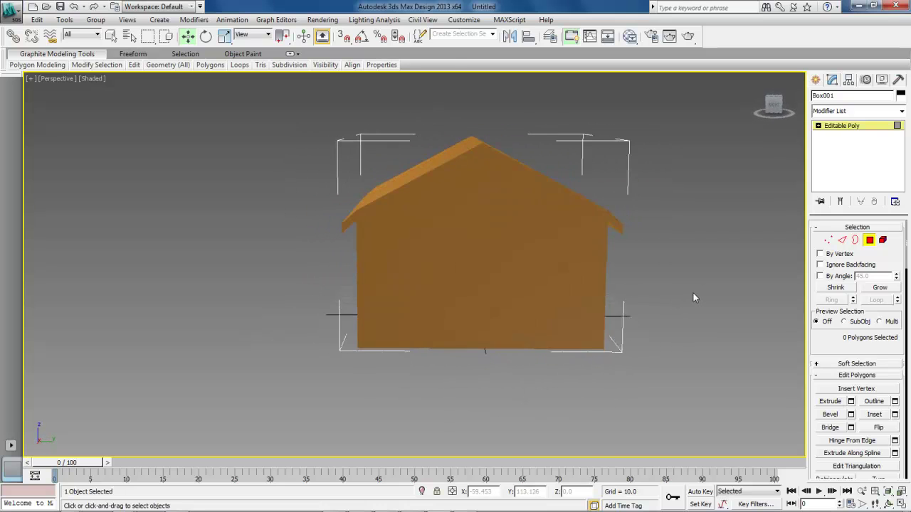
pyautogui.scroll(2, 695, 298)
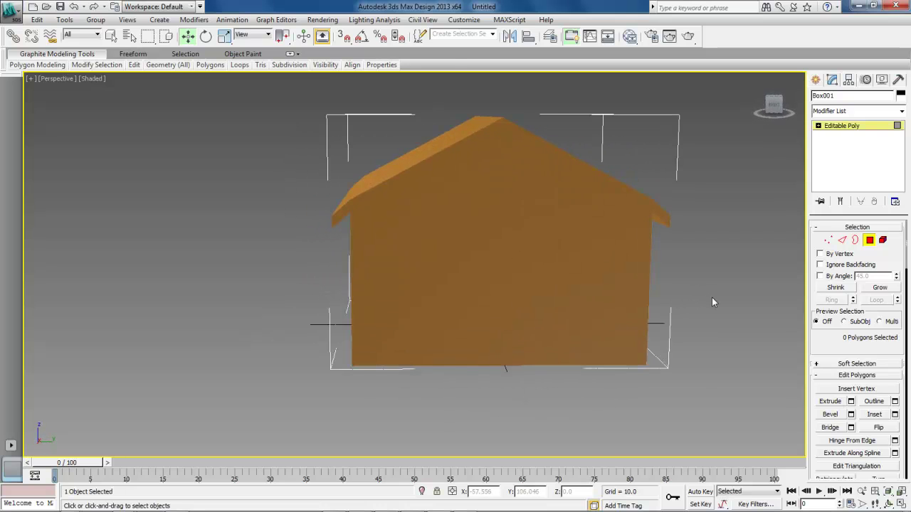